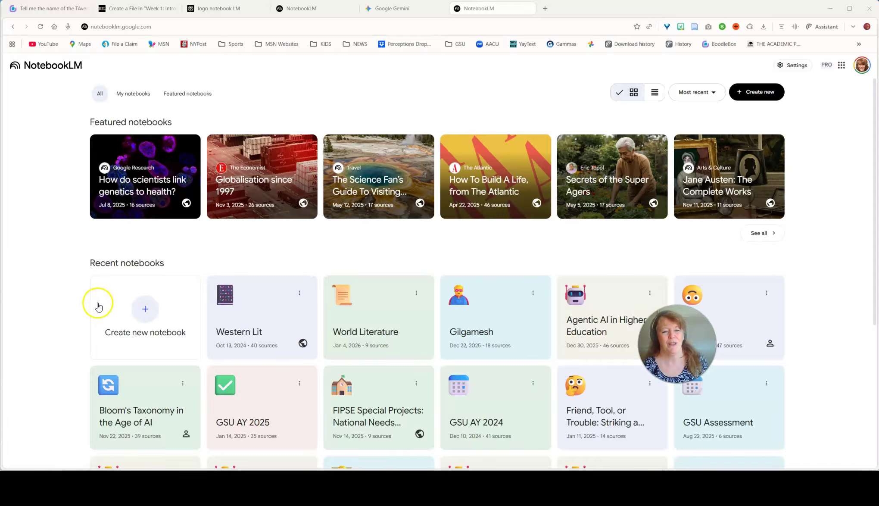
Create a new empty notebook, dismiss its add-sources dialog and return to the notebook list.
{"action": "left_click", "coordinate": [145, 316]}
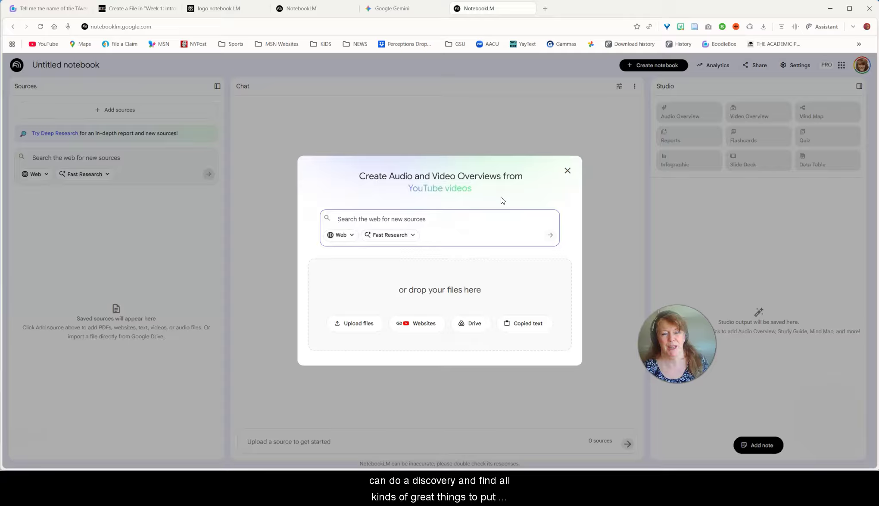
{"action": "left_click", "coordinate": [567, 171]}
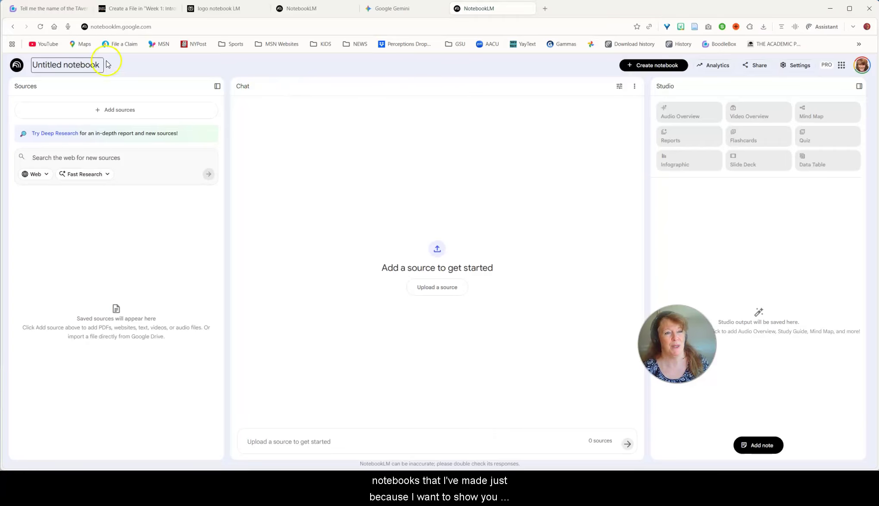
{"action": "left_click", "coordinate": [16, 69]}
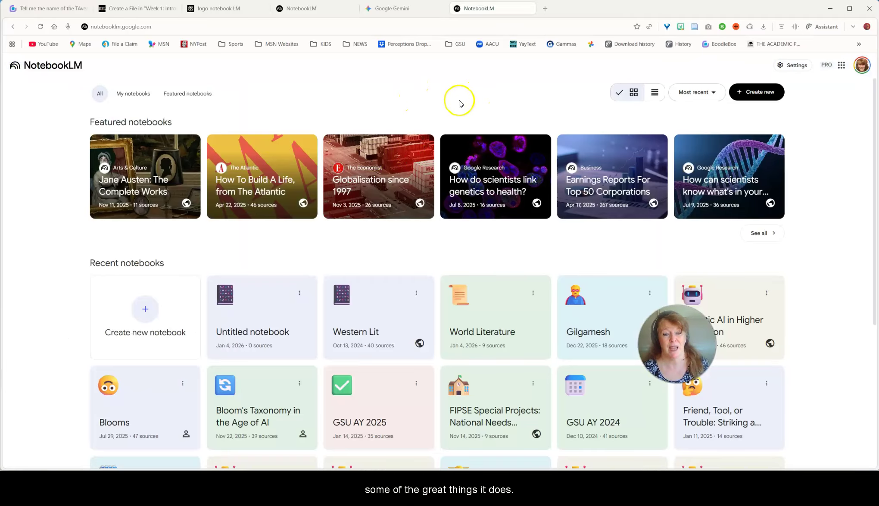
Open the Western Lit notebook and look through its source list and chat summary.
{"action": "left_click", "coordinate": [390, 317]}
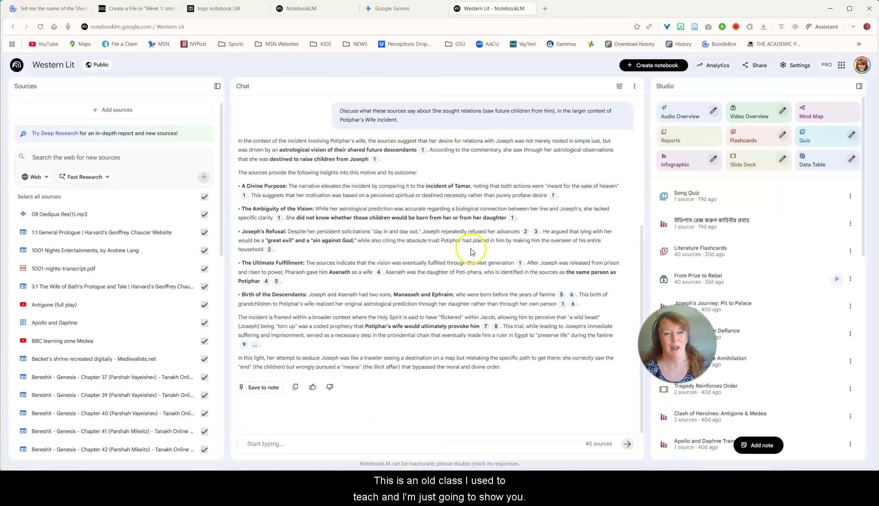
{"action": "scroll", "coordinate": [147, 345], "scroll_direction": "down", "scroll_amount": 6}
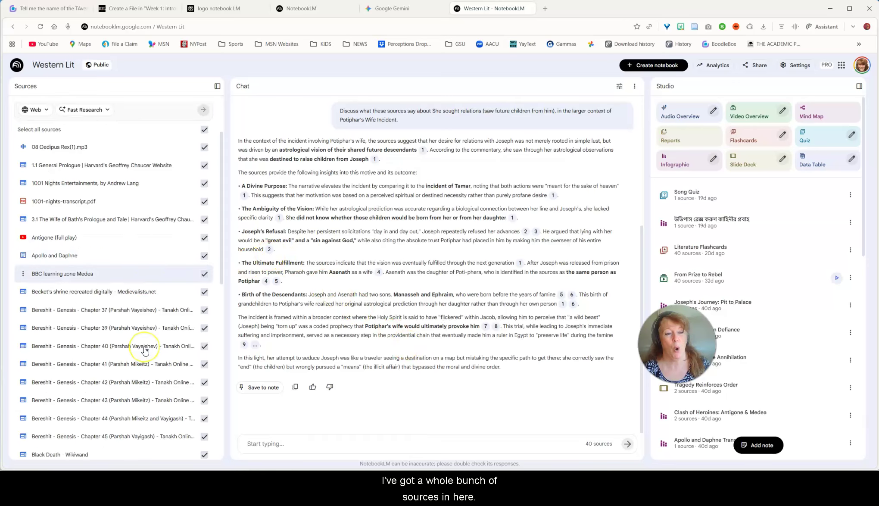
{"action": "scroll", "coordinate": [144, 351], "scroll_direction": "up", "scroll_amount": 8}
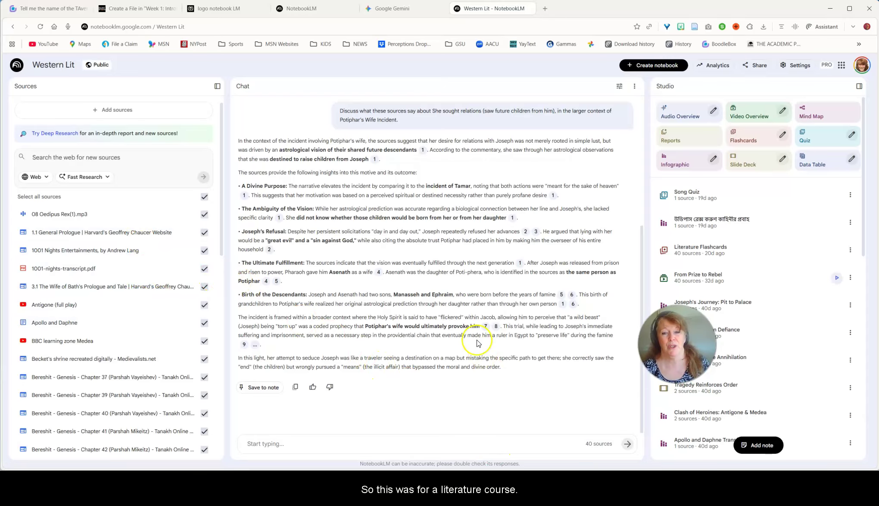
{"action": "scroll", "coordinate": [477, 343], "scroll_direction": "up", "scroll_amount": 5}
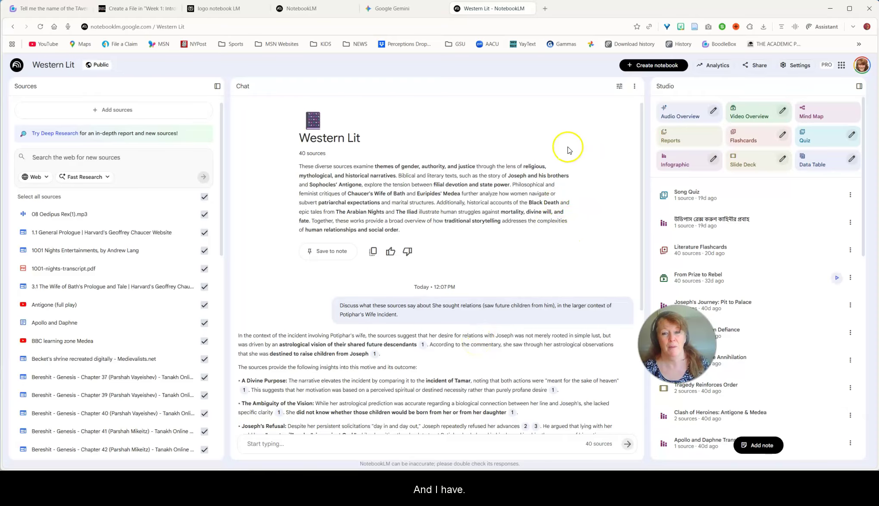
Delete the chat history of the Western Lit notebook.
{"action": "left_click", "coordinate": [633, 88]}
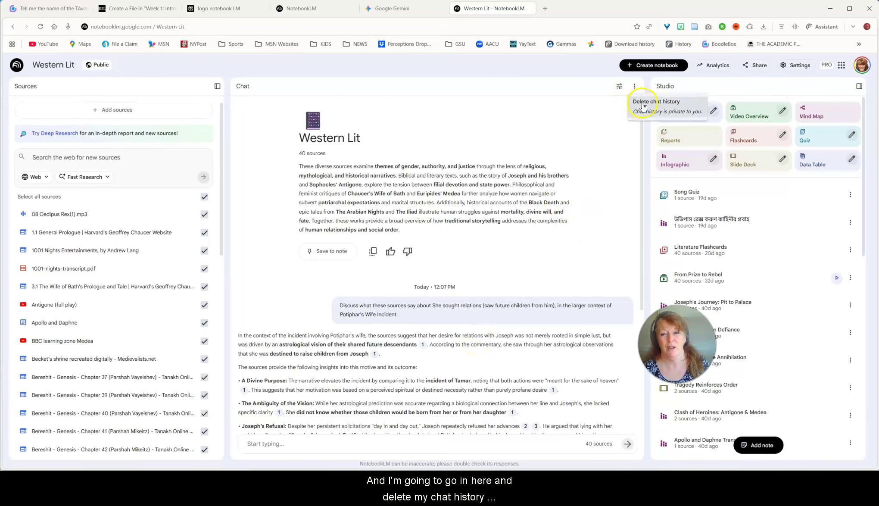
{"action": "left_click", "coordinate": [642, 102]}
{"action": "left_click", "coordinate": [536, 297]}
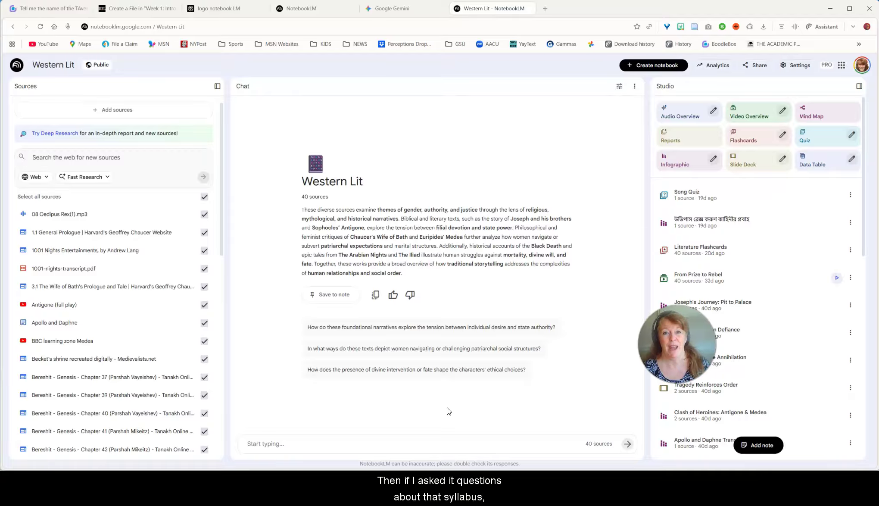
Ask the notebook chat "What is the fourth voyage of Sinbad".
{"action": "left_click", "coordinate": [350, 445]}
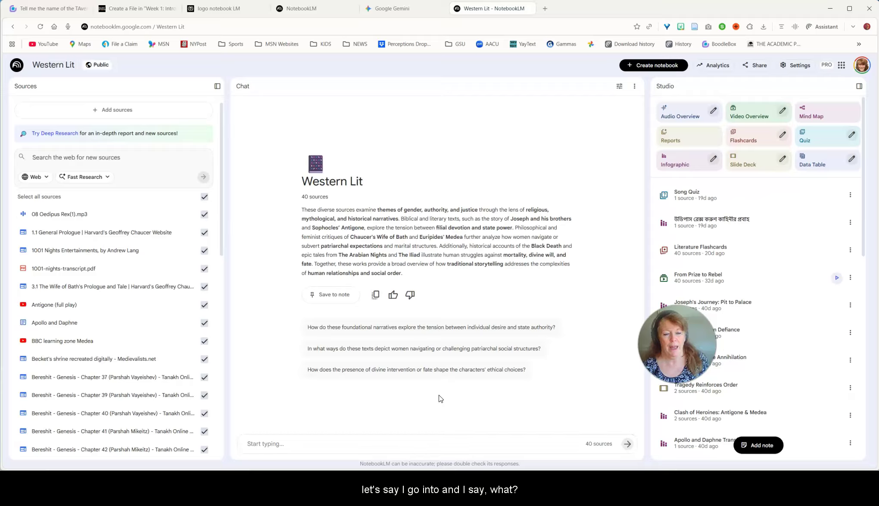
{"action": "left_click", "coordinate": [403, 444]}
{"action": "type", "text": "What "}
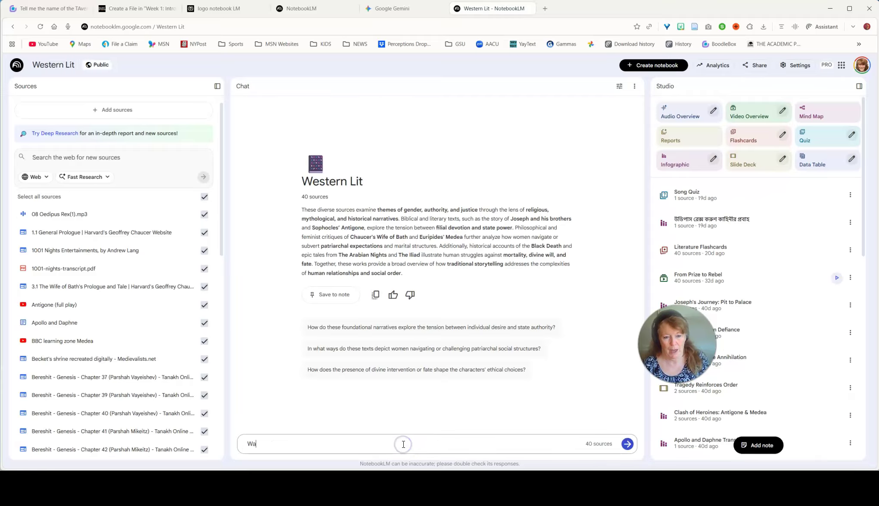
{"action": "type", "text": "is the fou"}
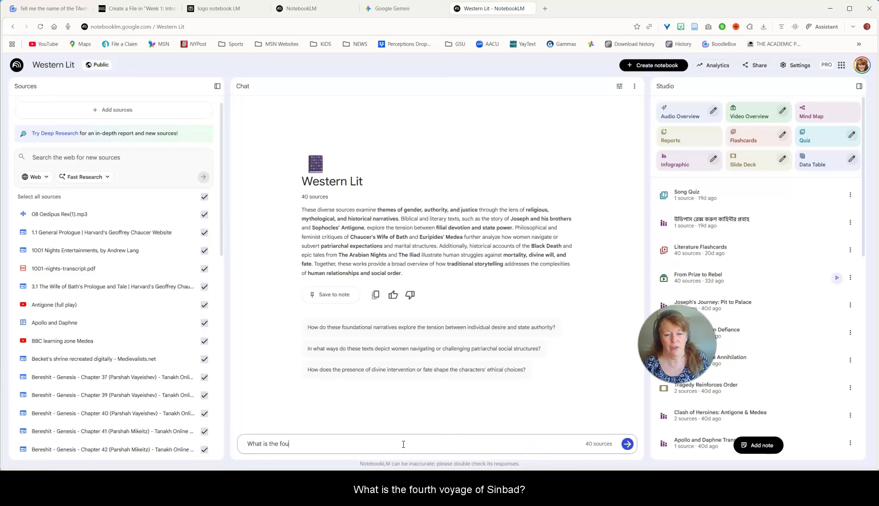
{"action": "type", "text": "rth vo"}
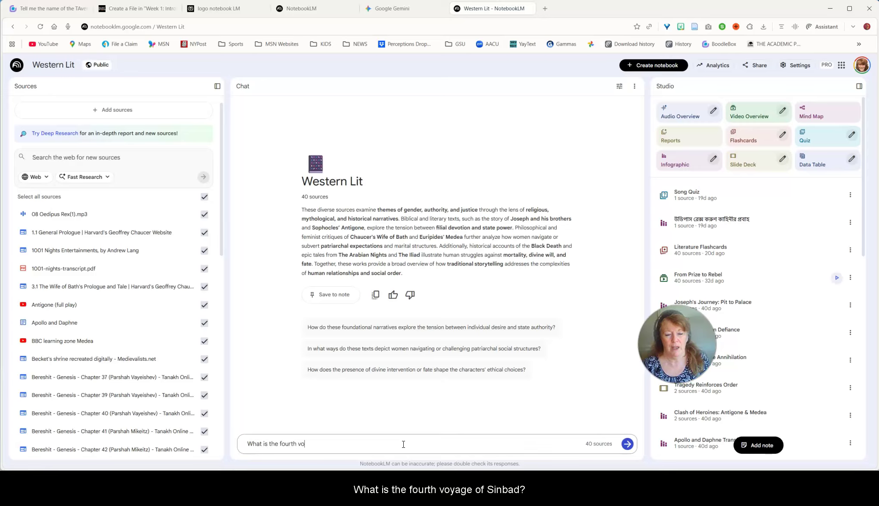
{"action": "type", "text": "yage of"}
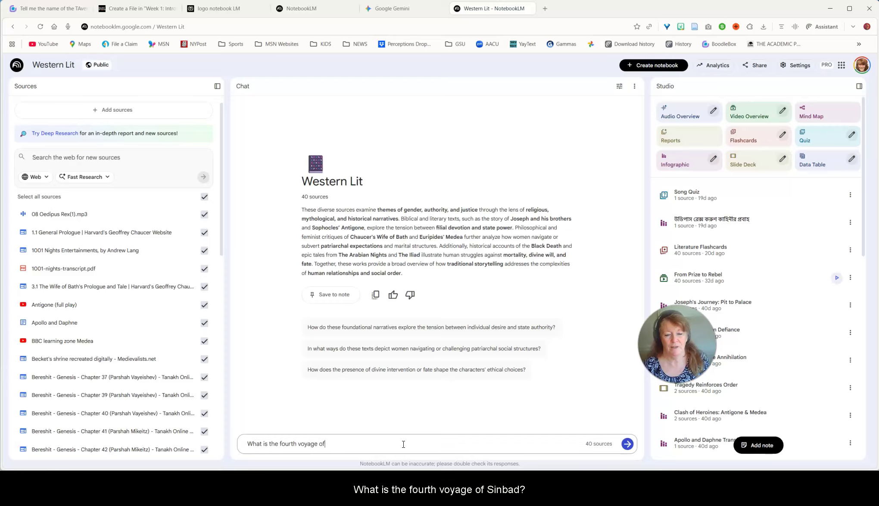
{"action": "type", "text": " Sinbad"}
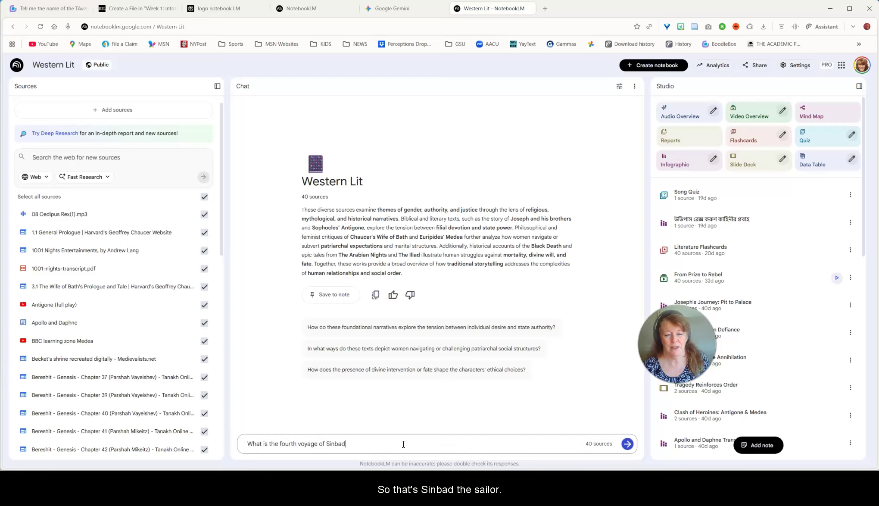
{"action": "key", "text": "Return"}
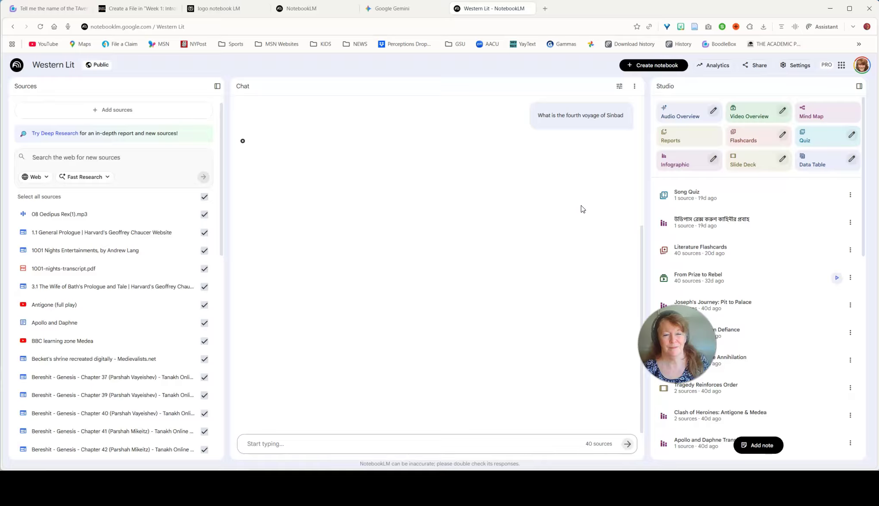
Read the Sinbad answer, preview its citations, and view the source passage cited for the saddle invention before closing the source.
{"action": "left_click", "coordinate": [563, 184]}
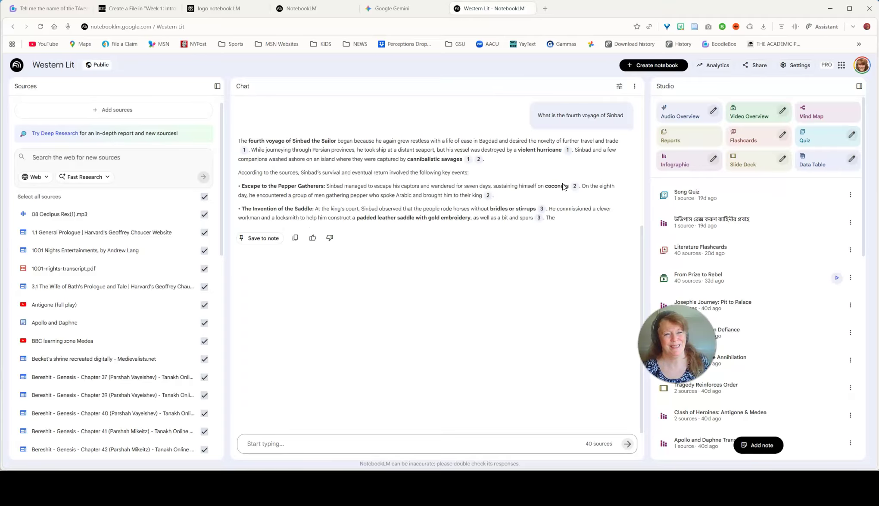
{"action": "left_click", "coordinate": [406, 149]}
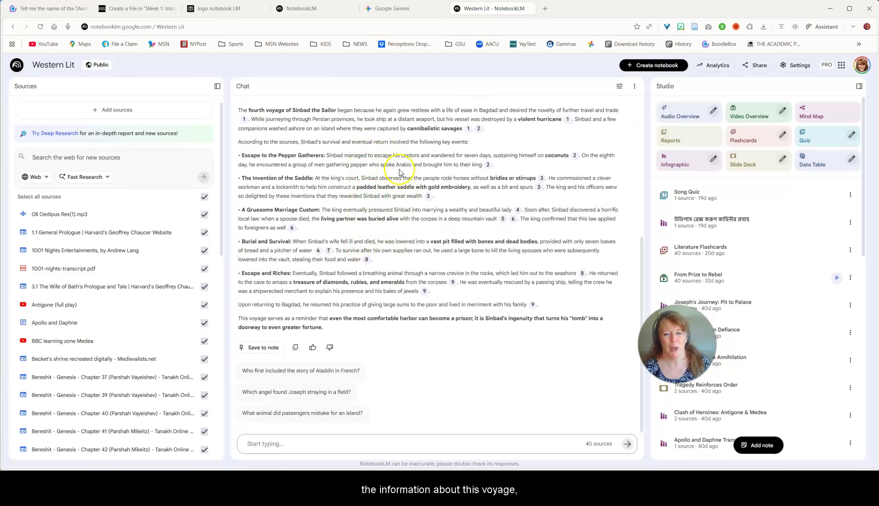
{"action": "scroll", "coordinate": [372, 192], "scroll_direction": "up", "scroll_amount": 5}
{"action": "scroll", "coordinate": [372, 177], "scroll_direction": "down", "scroll_amount": 5}
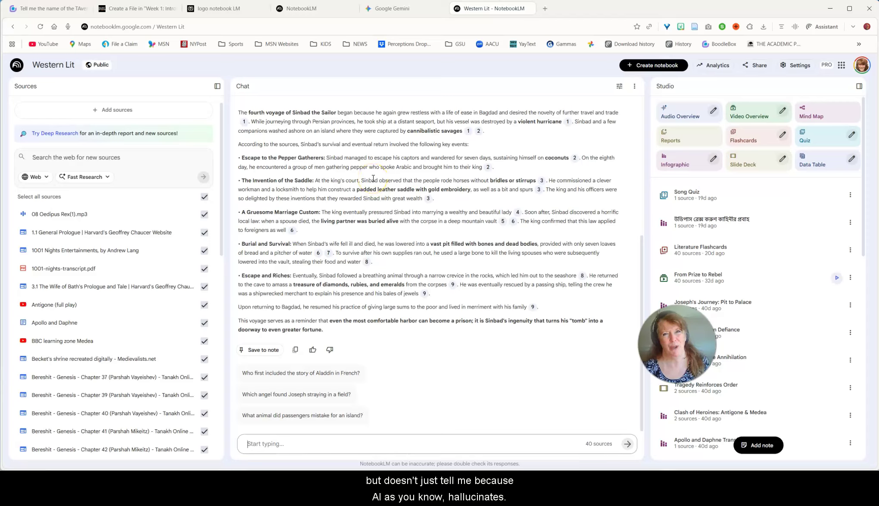
{"action": "mouse_move", "coordinate": [470, 135]}
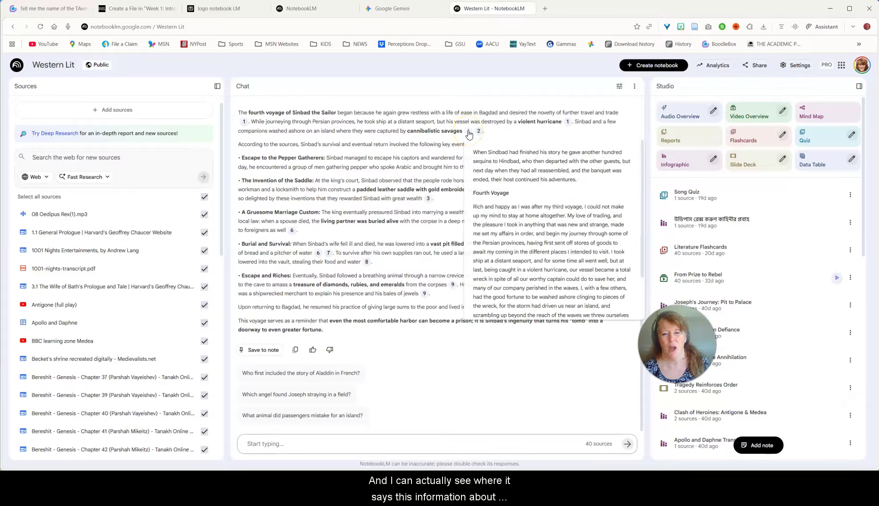
{"action": "left_click", "coordinate": [479, 133]}
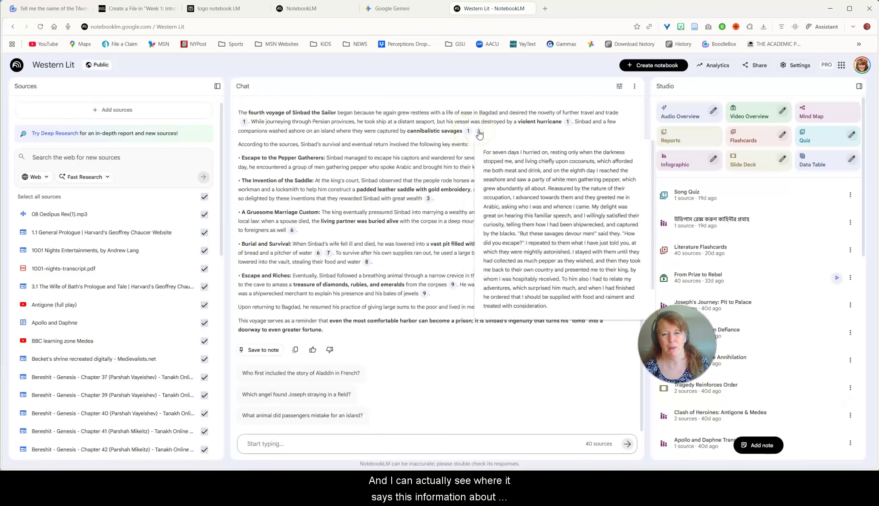
{"action": "mouse_move", "coordinate": [428, 199]}
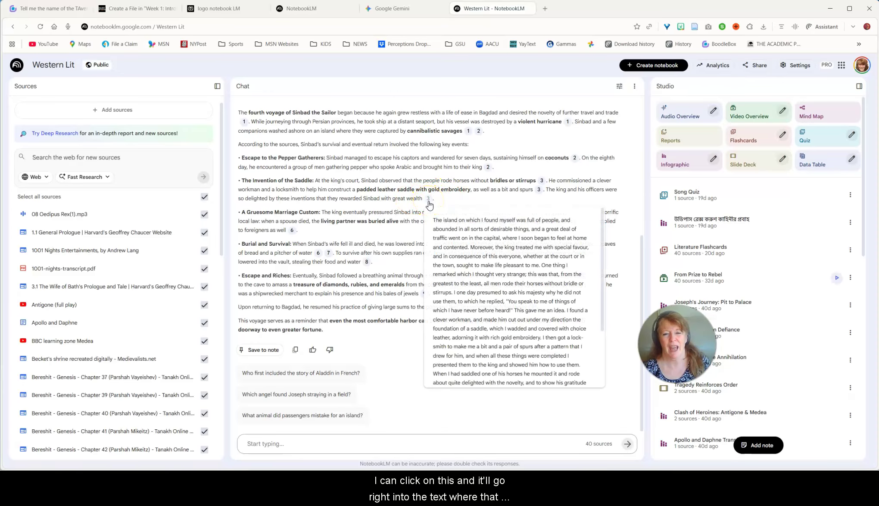
{"action": "left_click", "coordinate": [428, 199]}
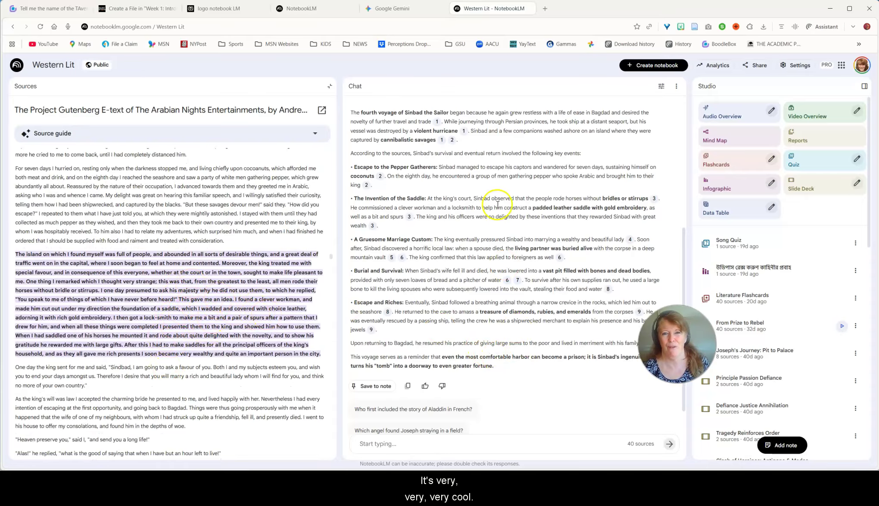
{"action": "left_click", "coordinate": [330, 89]}
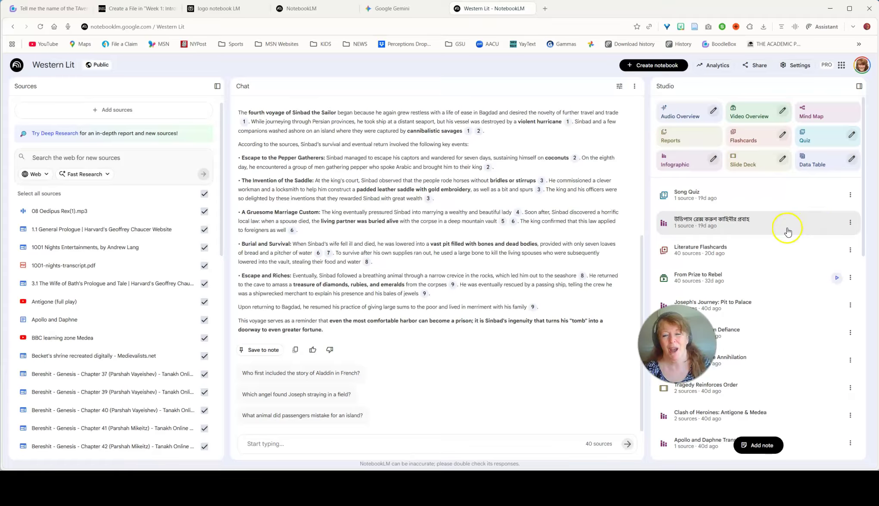
Open the mind map "Chaucer's Canterbury Tales: Pilgrimage and Wife of Bath" and expand The Pilgrimage Frame Narrative and The Host (Harry Bailey).
{"action": "scroll", "coordinate": [690, 287], "scroll_direction": "down", "scroll_amount": 10}
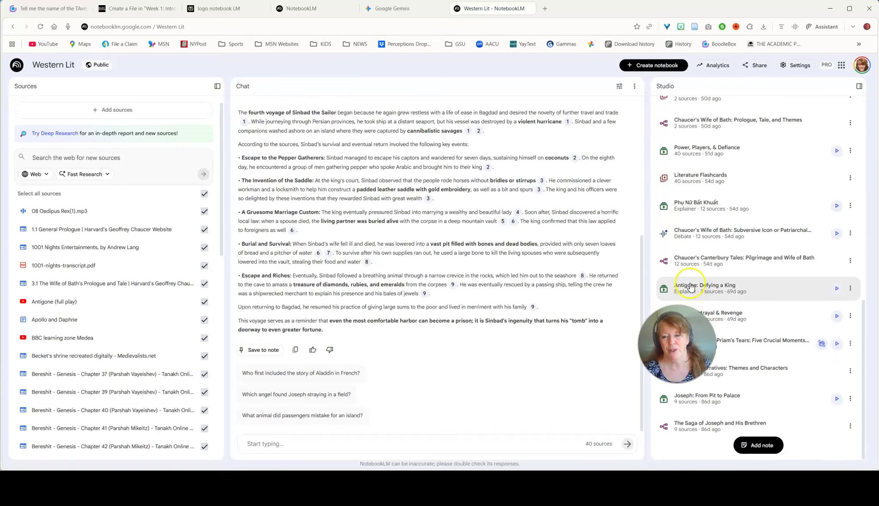
{"action": "left_click", "coordinate": [688, 260]}
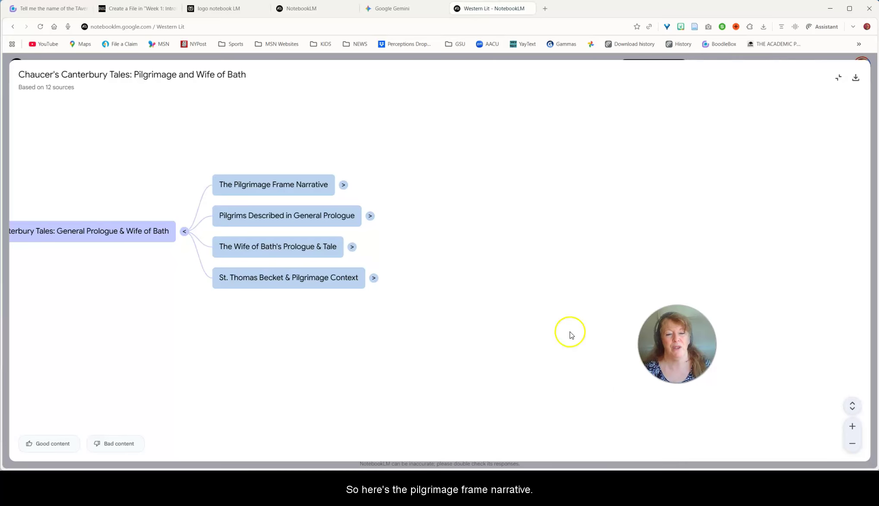
{"action": "left_click", "coordinate": [343, 184]}
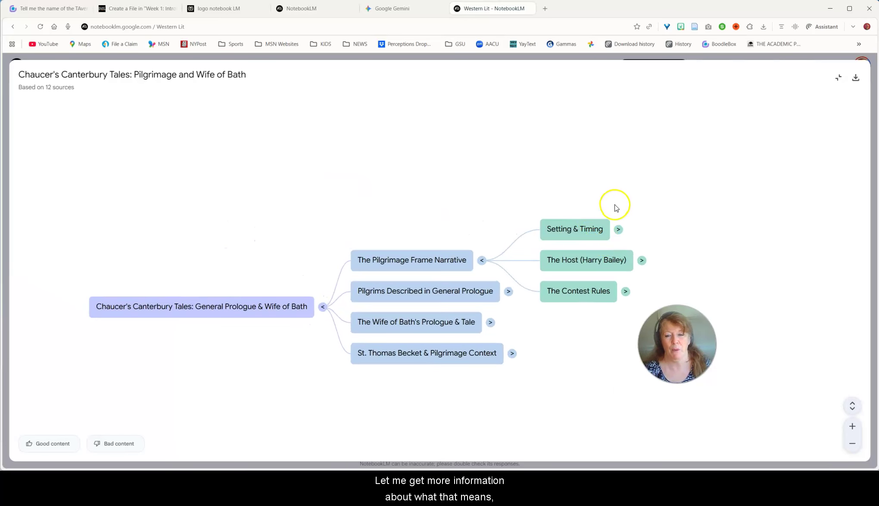
{"action": "left_click", "coordinate": [641, 260]}
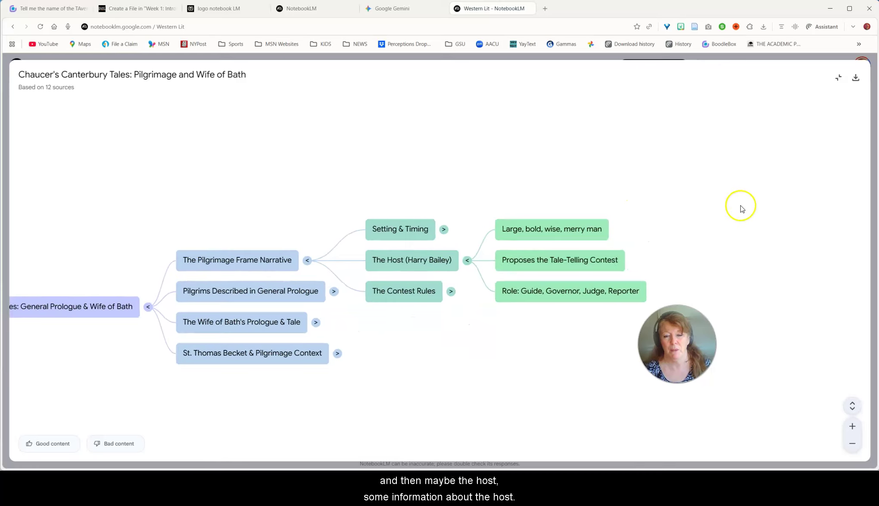
Have the chat discuss the mind map's "Proposes the Tale-Telling Contest" node, and close the mind map.
{"action": "left_click", "coordinate": [569, 268]}
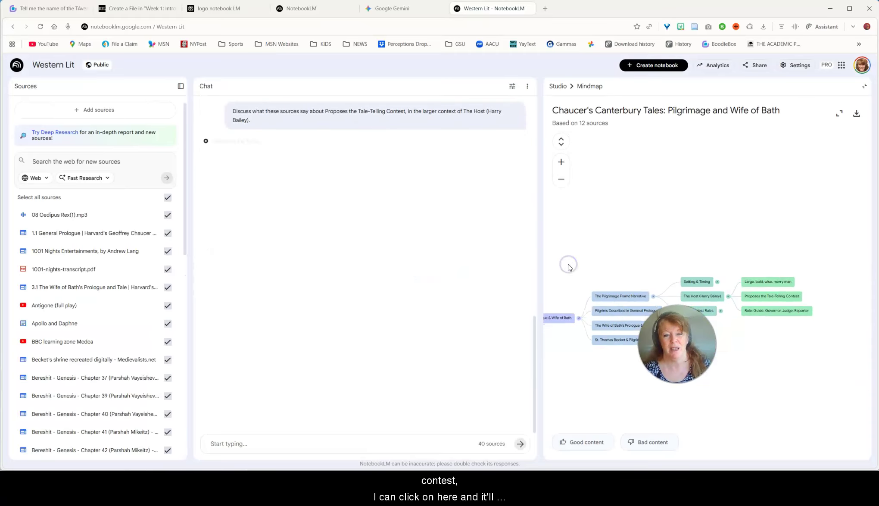
{"action": "left_click", "coordinate": [340, 179]}
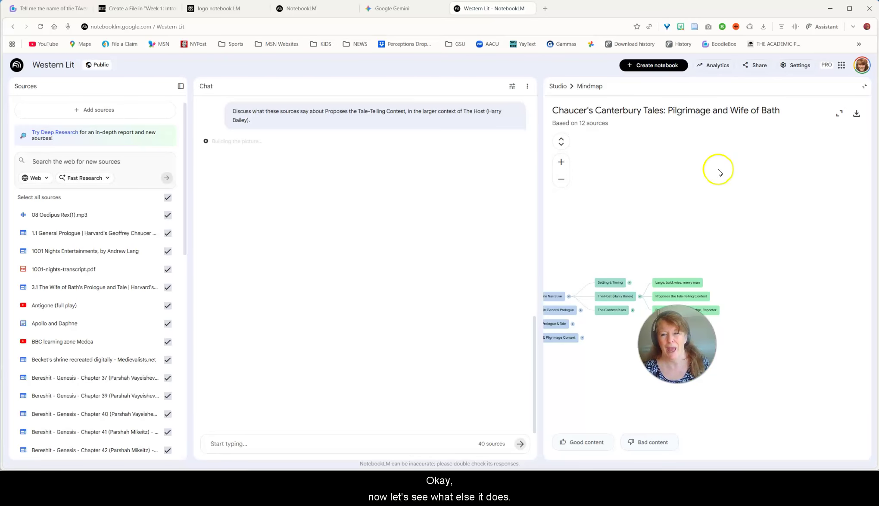
{"action": "left_click", "coordinate": [866, 88]}
Look through the notebook's saved Studio outputs, including its mind maps, flashcards and video overviews.
{"action": "scroll", "coordinate": [732, 340], "scroll_direction": "down", "scroll_amount": 3}
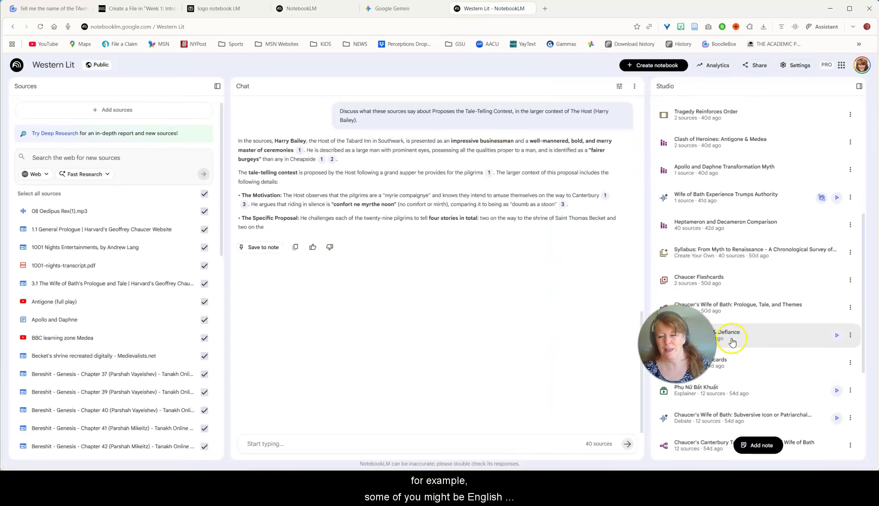
{"action": "scroll", "coordinate": [732, 342], "scroll_direction": "down", "scroll_amount": 4}
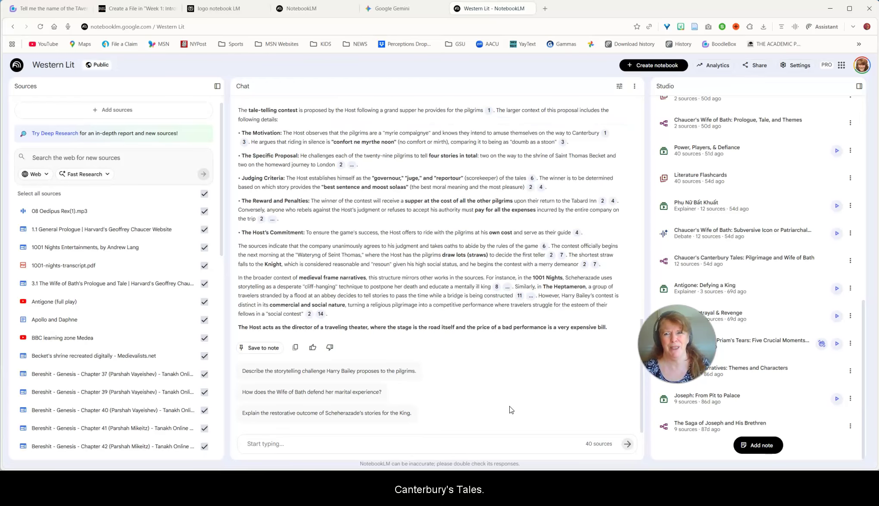
{"action": "scroll", "coordinate": [759, 259], "scroll_direction": "up", "scroll_amount": 10}
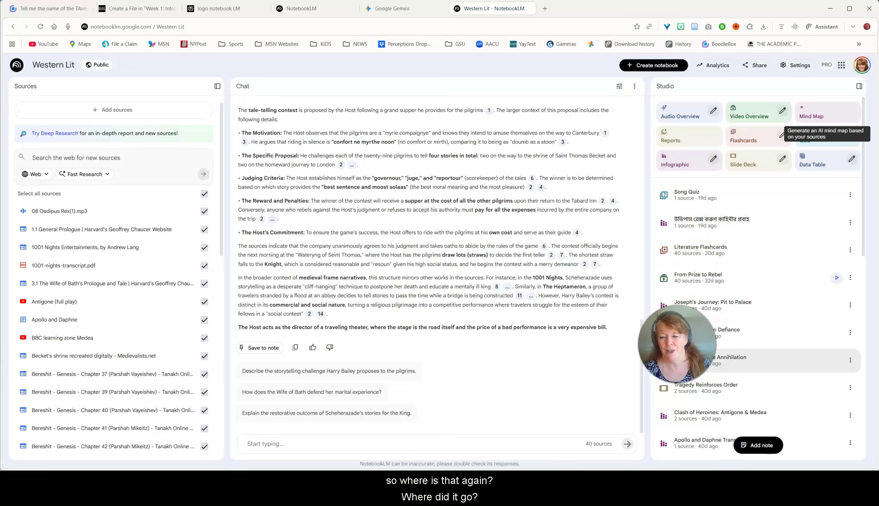
{"action": "scroll", "coordinate": [758, 271], "scroll_direction": "down", "scroll_amount": 10}
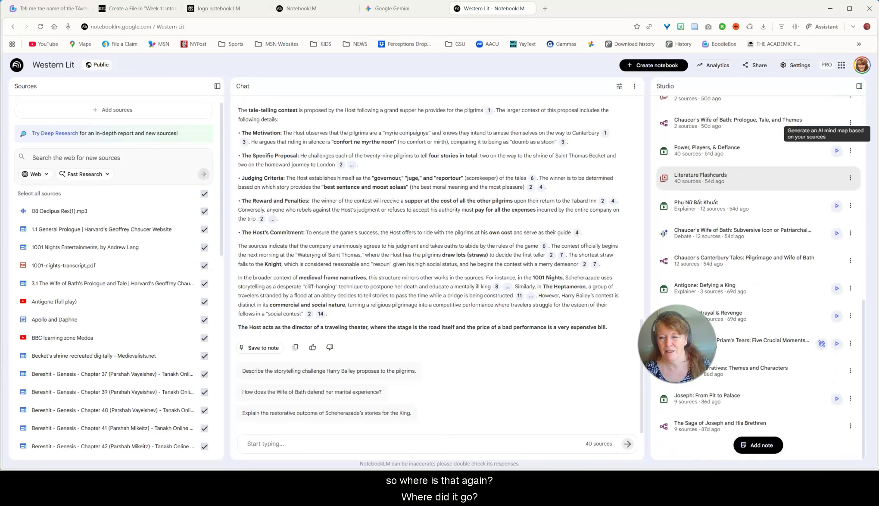
{"action": "scroll", "coordinate": [758, 405], "scroll_direction": "up", "scroll_amount": 1}
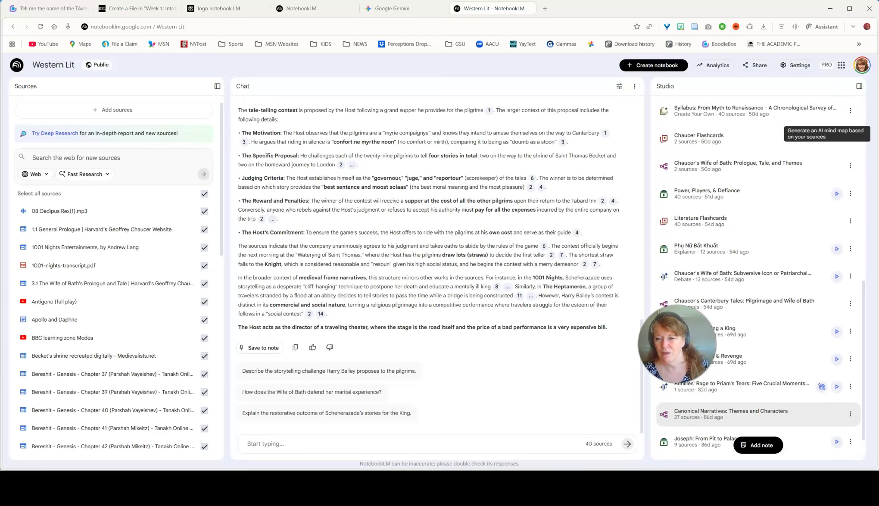